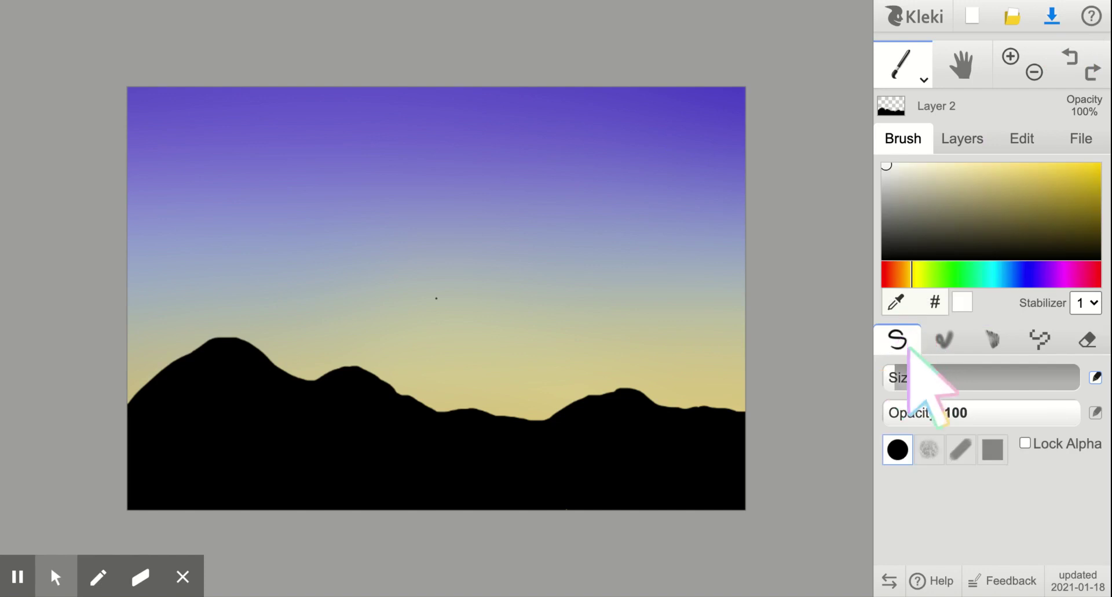
- Paint a black T-shaped utility pole on the tallest hill and a bush at the canvas's left edge with a size 10 brush
left_click(886, 258)
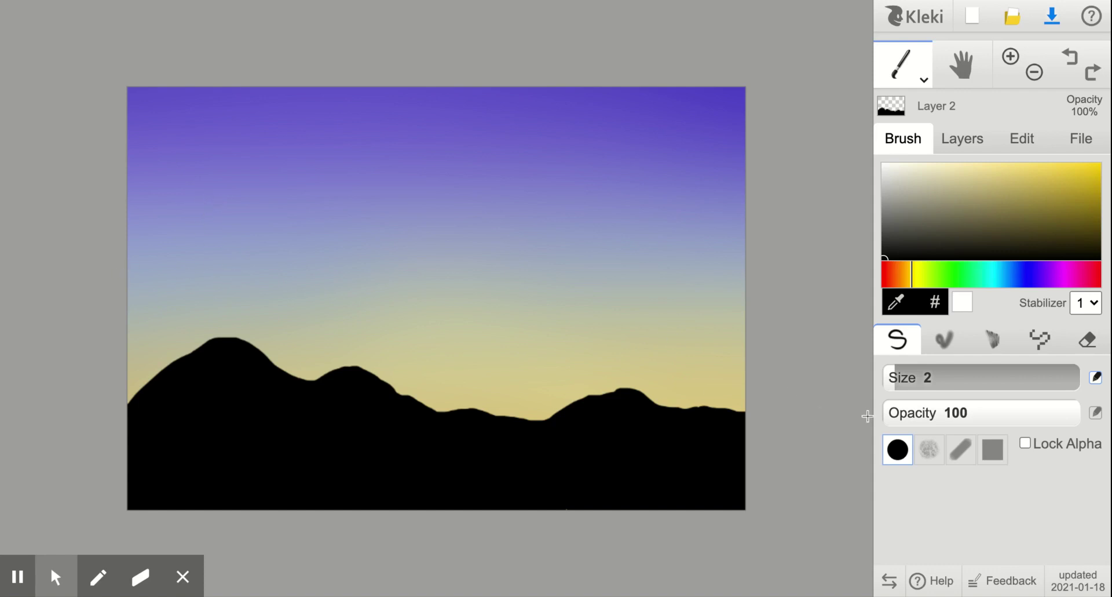
left_click_drag(919, 384, 933, 383)
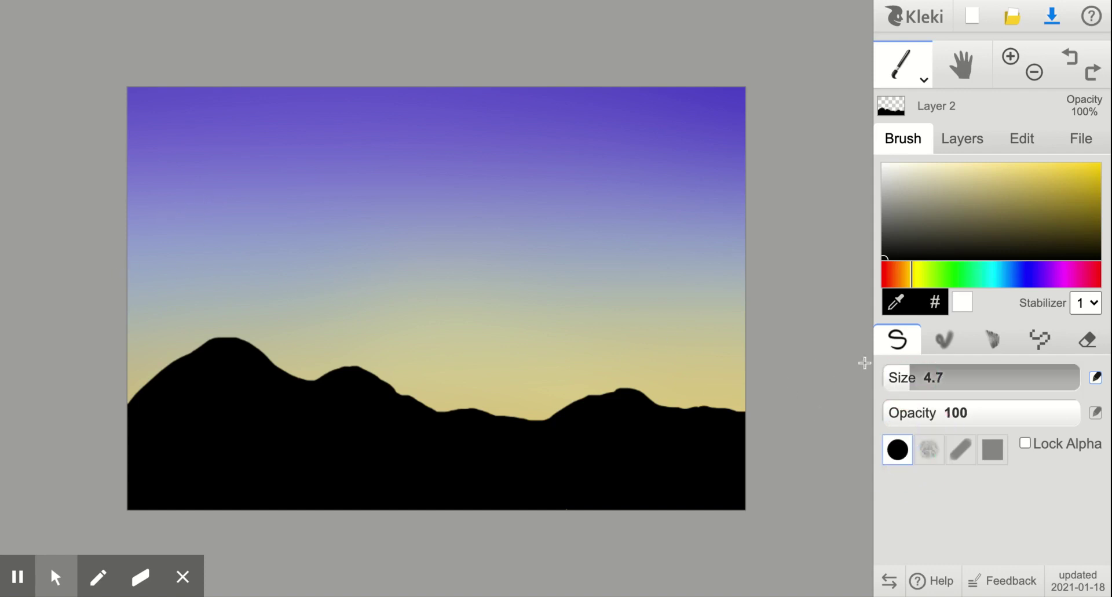
left_click(925, 377)
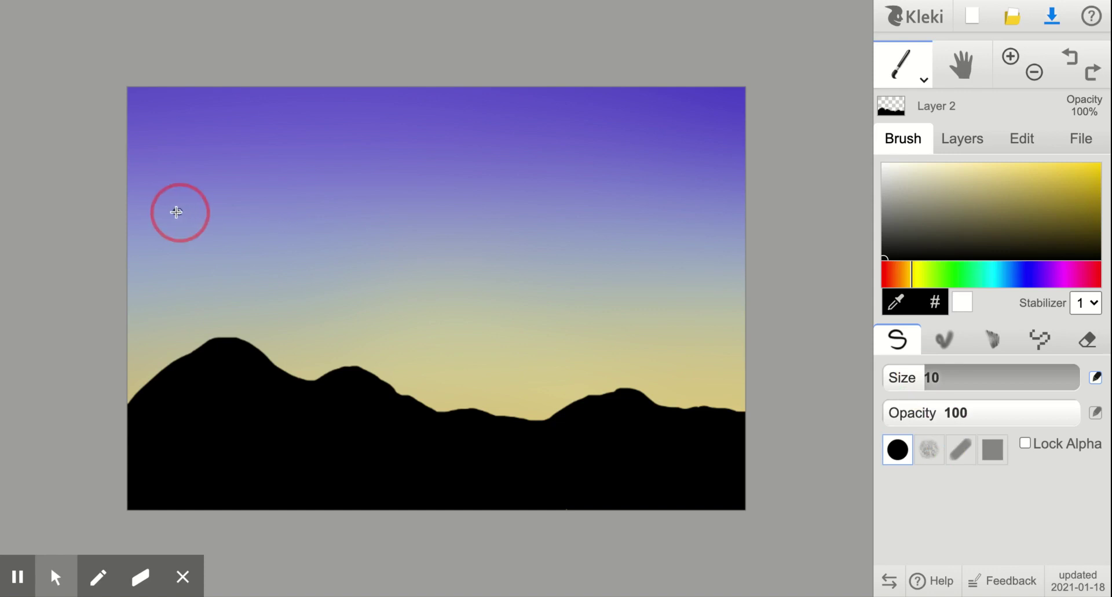
mouse_move(176, 212)
left_mouse_down()
mouse_move(301, 214)
mouse_move(235, 271)
mouse_move(233, 363)
mouse_move(230, 352)
left_mouse_up()
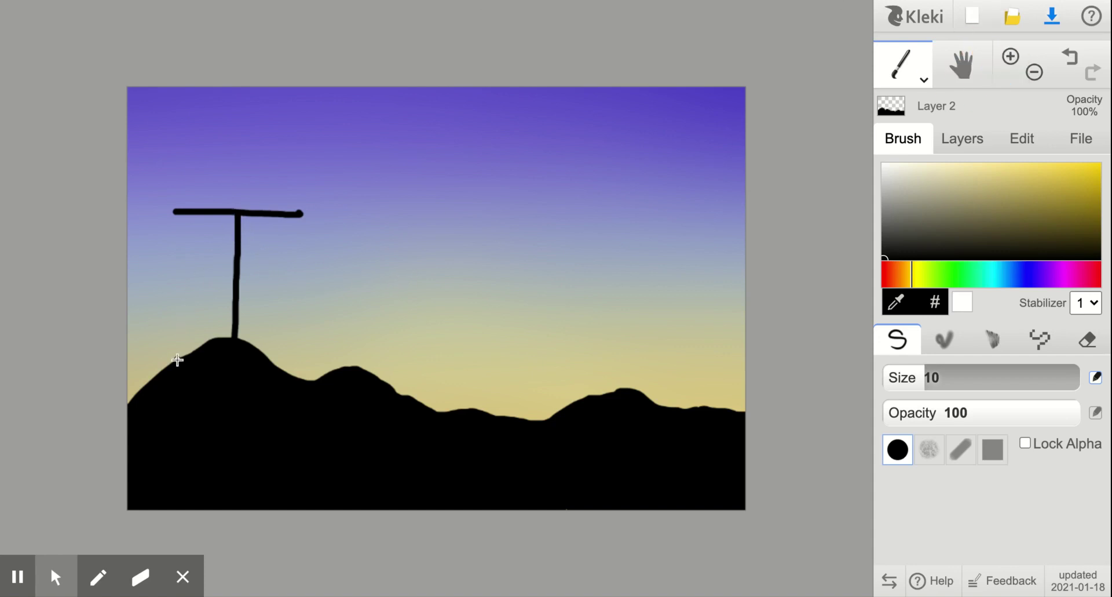
mouse_move(174, 358)
left_mouse_down()
mouse_move(147, 315)
mouse_move(127, 318)
mouse_move(138, 313)
mouse_move(180, 358)
mouse_move(147, 343)
mouse_move(153, 350)
mouse_move(140, 351)
mouse_move(154, 321)
mouse_move(127, 314)
mouse_move(149, 356)
mouse_move(139, 338)
mouse_move(136, 391)
mouse_move(132, 342)
mouse_move(128, 407)
mouse_move(132, 343)
mouse_move(148, 382)
mouse_move(170, 369)
mouse_move(162, 357)
mouse_move(143, 382)
mouse_move(152, 344)
mouse_move(141, 347)
mouse_move(161, 347)
mouse_move(137, 322)
mouse_move(135, 377)
mouse_move(135, 332)
mouse_move(149, 367)
mouse_move(167, 358)
mouse_move(127, 335)
mouse_move(147, 397)
mouse_move(168, 375)
left_mouse_up()
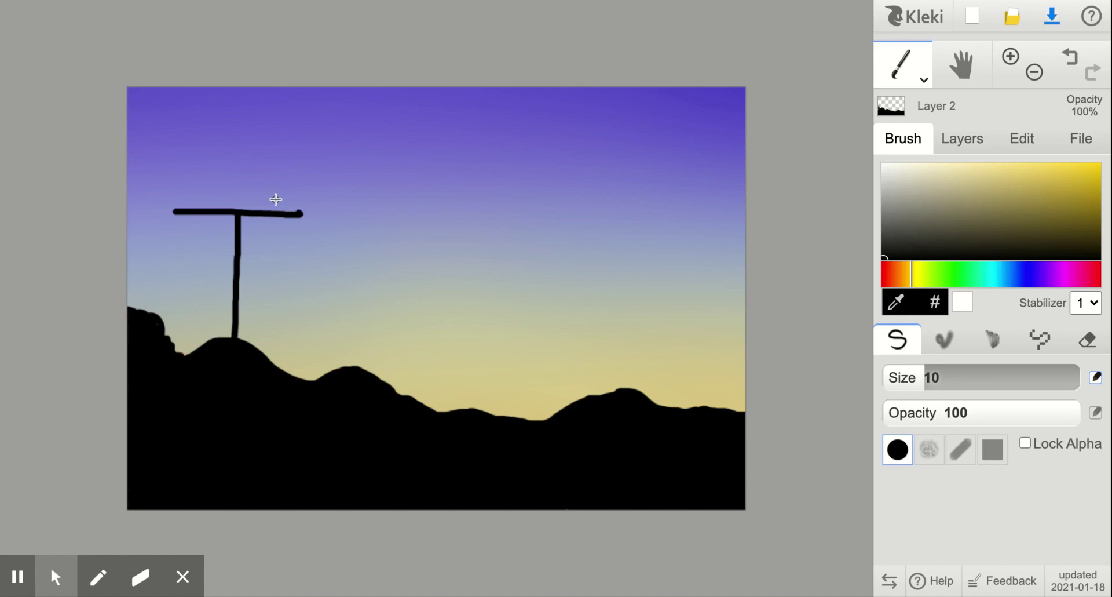
- Draw thin curved wires from the utility pole's crossbar down to the canvas edge and surrounding hills with a size 1.8 brush
left_click_drag(907, 377, 892, 378)
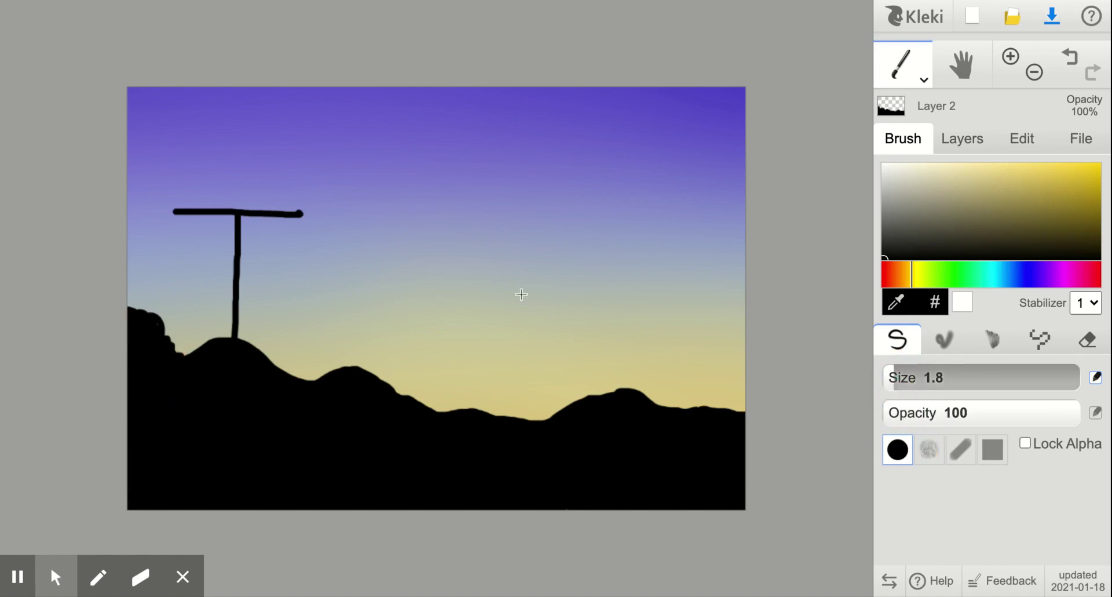
left_click_drag(234, 215, 70, 301)
left_click_drag(234, 218, 116, 392)
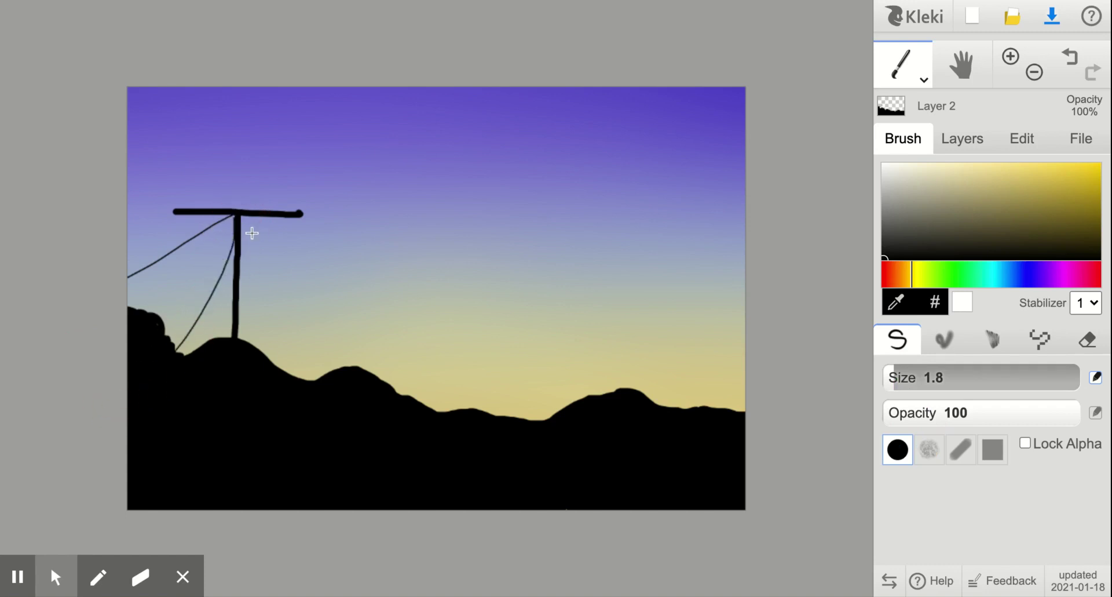
mouse_move(252, 213)
left_mouse_down()
mouse_move(248, 246)
mouse_move(59, 379)
left_mouse_up()
left_click_drag(236, 218, 315, 404)
left_click_drag(225, 217, 238, 335)
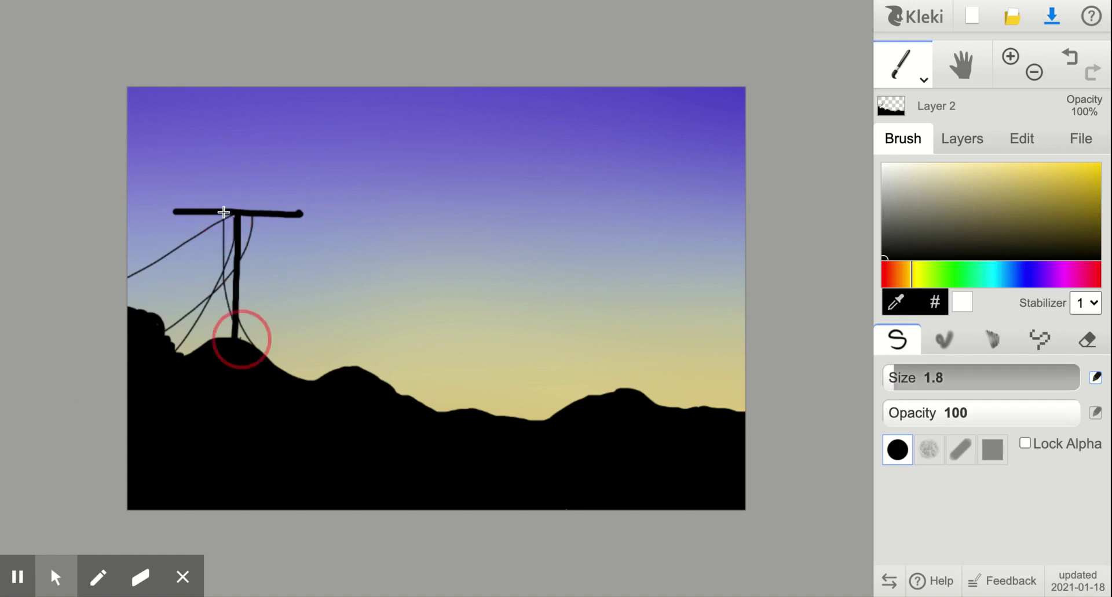
left_click_drag(247, 216, 336, 366)
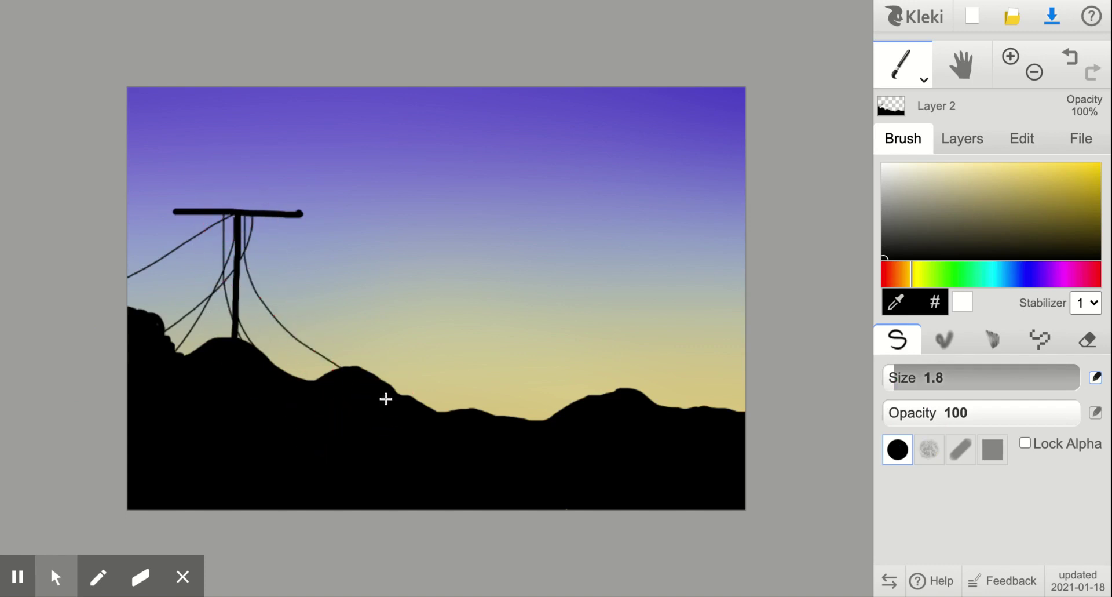
left_click_drag(254, 216, 272, 360)
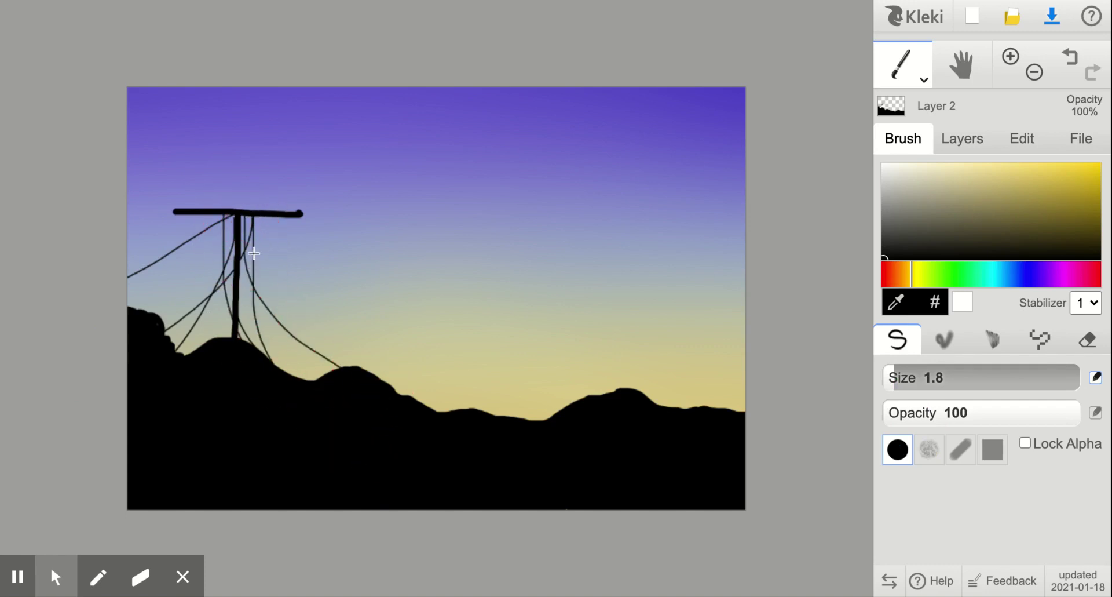
left_click_drag(236, 217, 325, 403)
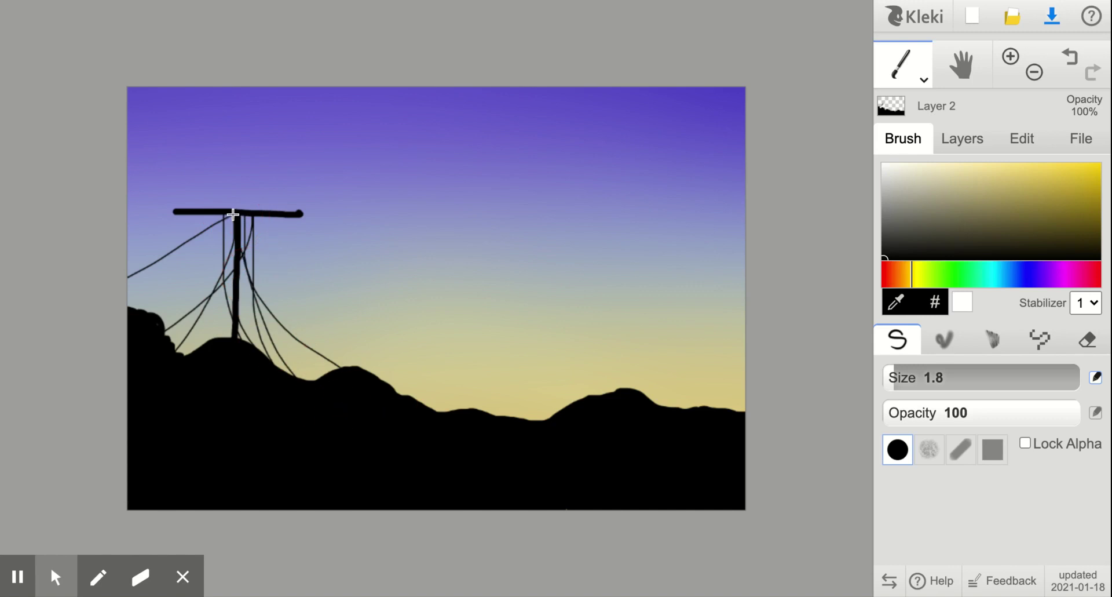
left_click_drag(242, 217, 355, 367)
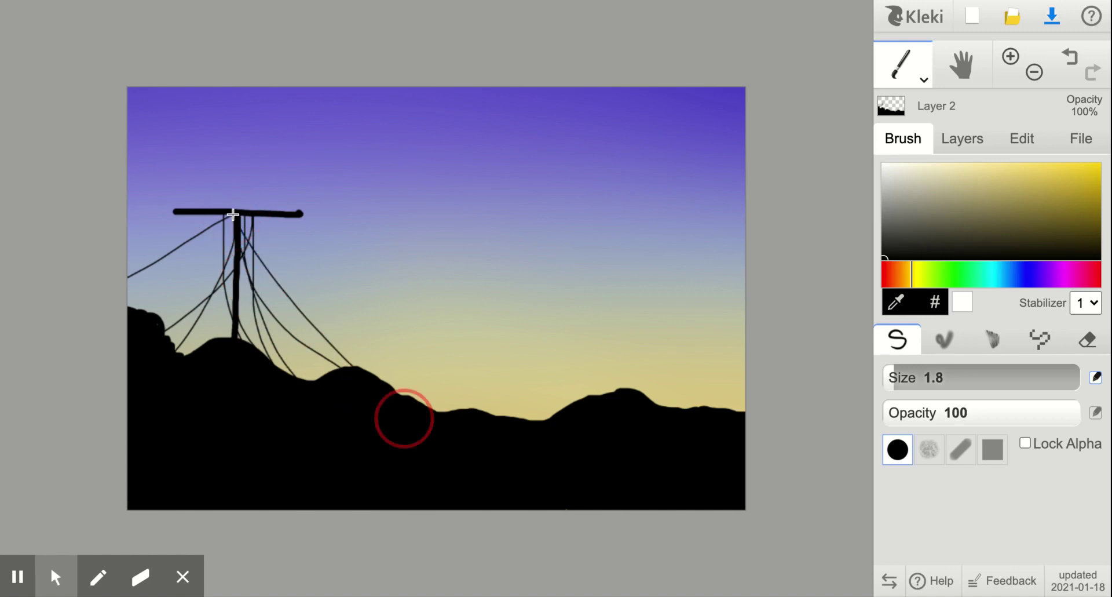
- Outline a rounded bush in the dip between the middle and right hills, and fill it in black with a size 9 brush
left_click(472, 414)
mouse_move(471, 414)
left_mouse_down()
mouse_move(459, 394)
mouse_move(511, 415)
left_mouse_up()
left_click_drag(915, 377, 923, 377)
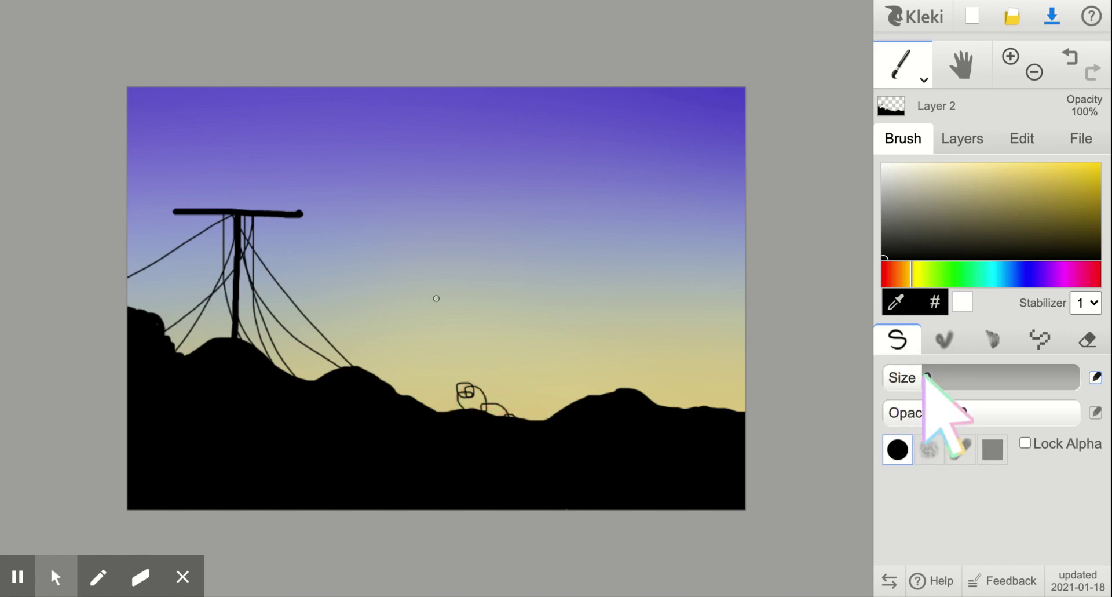
mouse_move(470, 393)
left_mouse_down()
mouse_move(481, 409)
mouse_move(464, 394)
mouse_move(477, 386)
left_mouse_up()
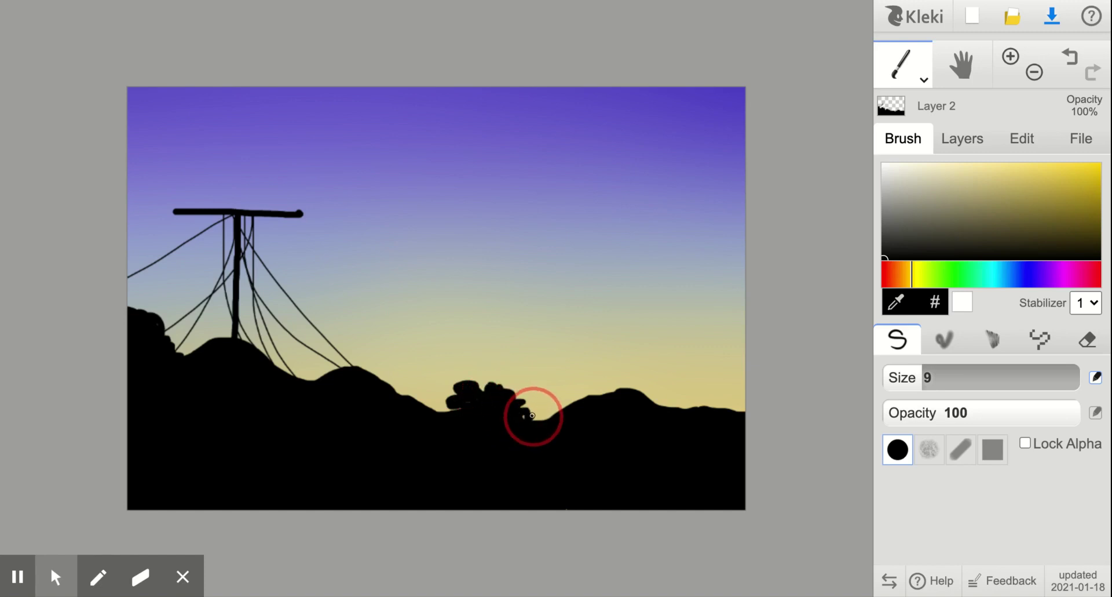
left_click_drag(532, 416, 526, 419)
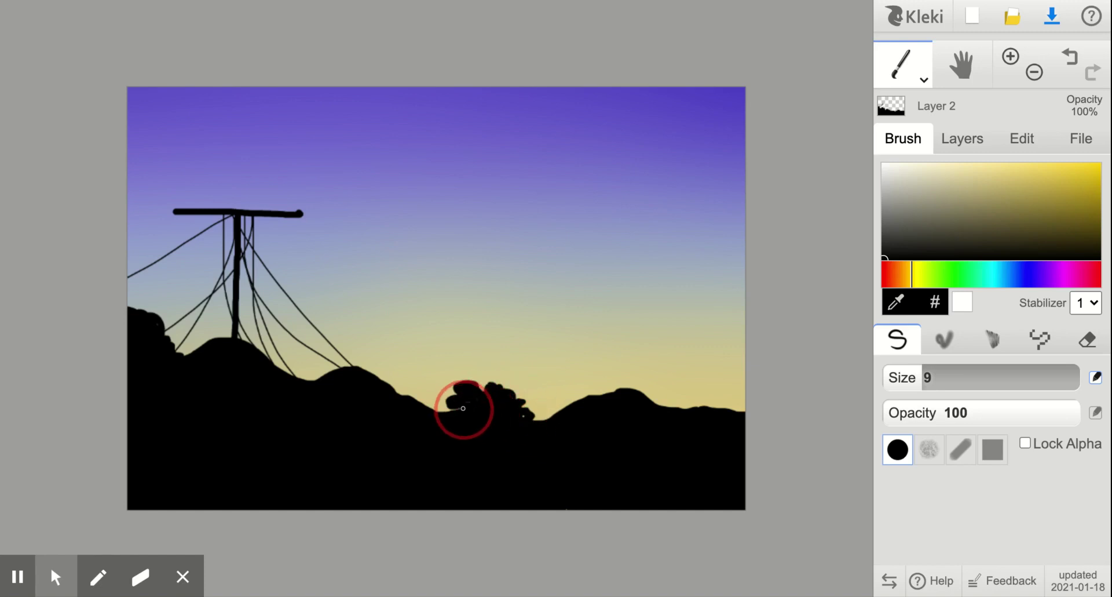
left_click_drag(456, 410, 486, 397)
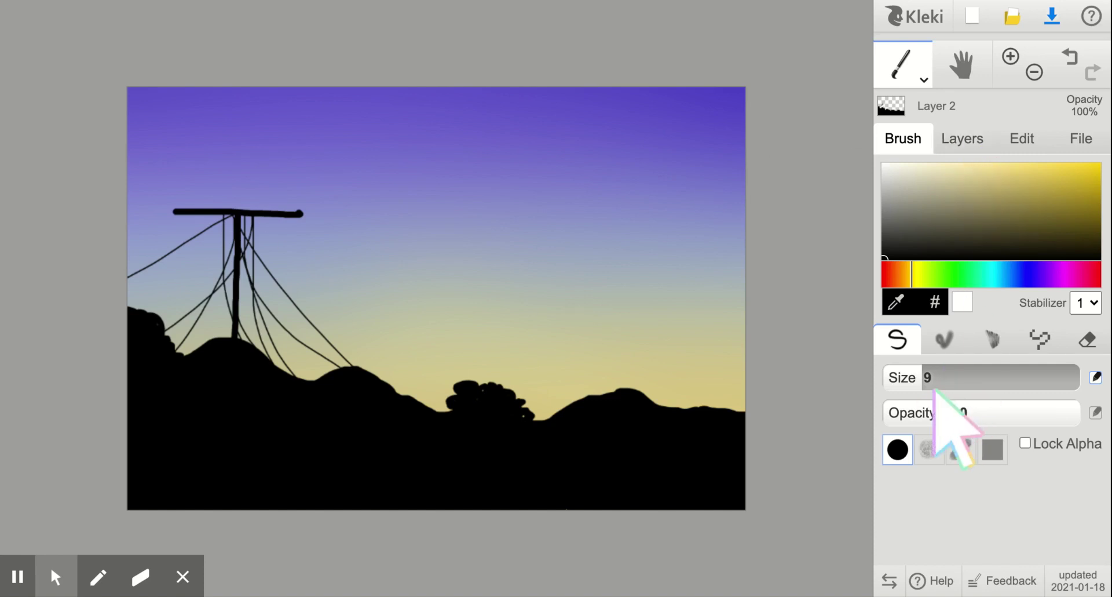
left_click(647, 416)
left_click_drag(657, 420, 724, 427)
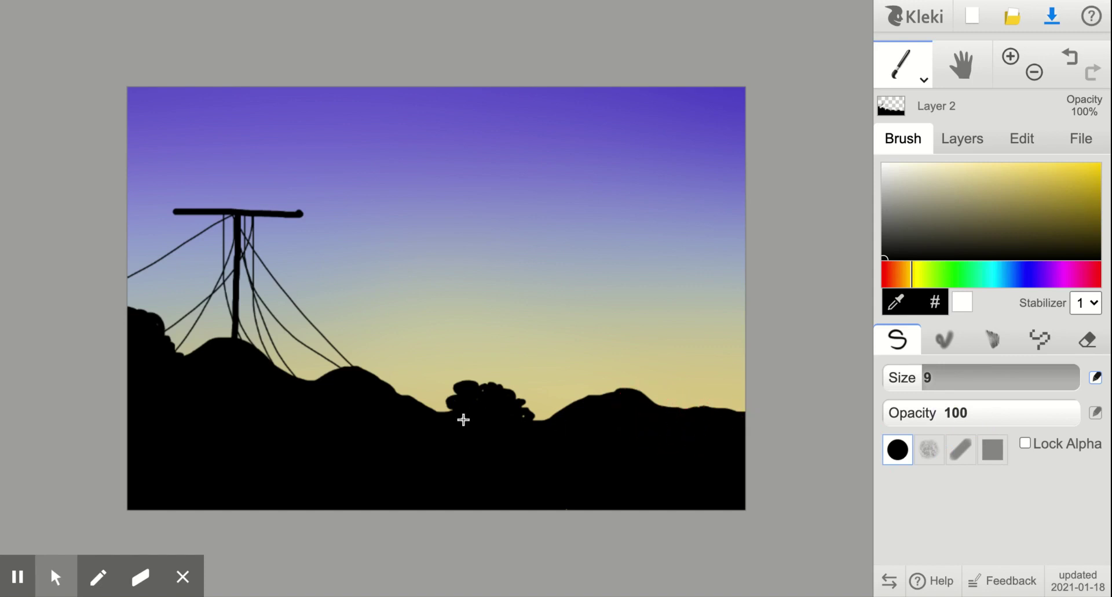
left_click_drag(520, 419, 495, 401)
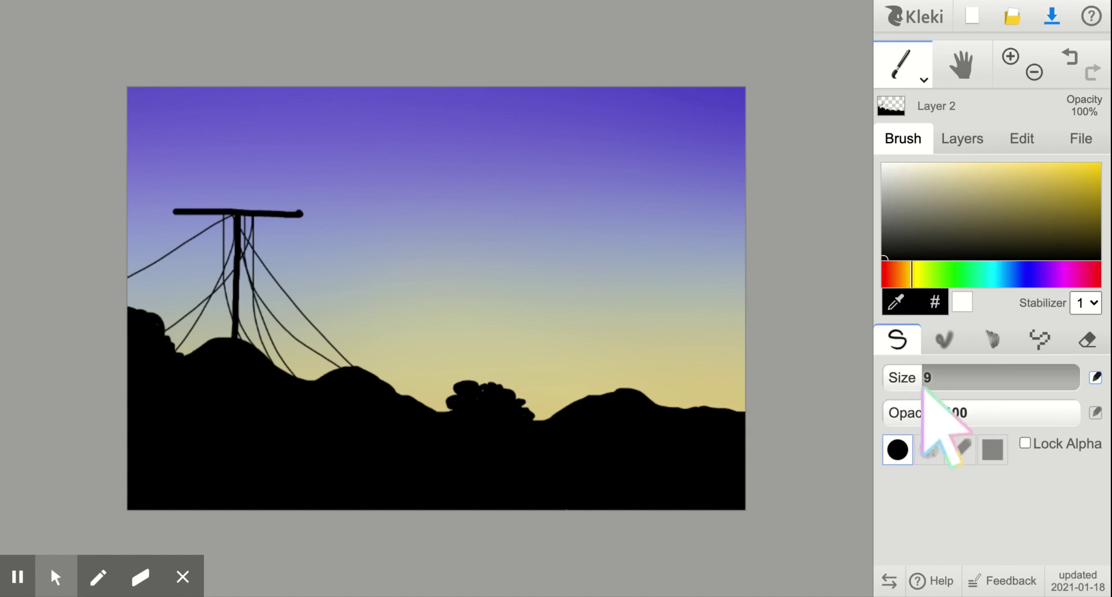
- Paint three tall, slightly slanted black tree trunks at the canvas's right side with brush sizes 16 and 18
left_click(936, 376)
left_click(672, 447)
mouse_move(672, 448)
left_mouse_down()
mouse_move(657, 260)
mouse_move(669, 253)
mouse_move(679, 423)
left_mouse_up()
left_click_drag(695, 226, 710, 414)
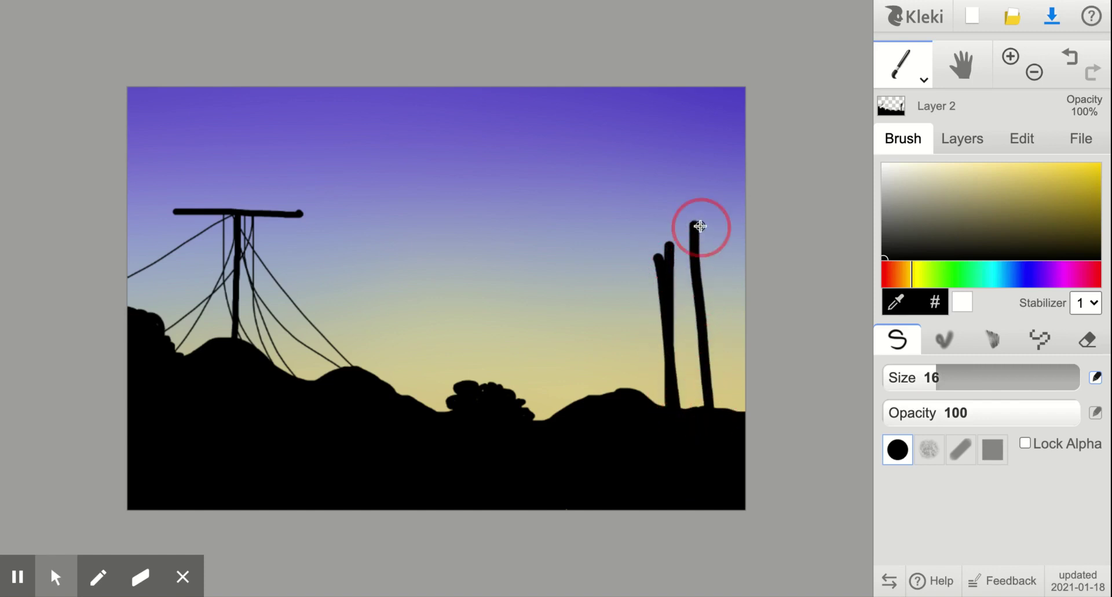
left_click_drag(700, 226, 717, 432)
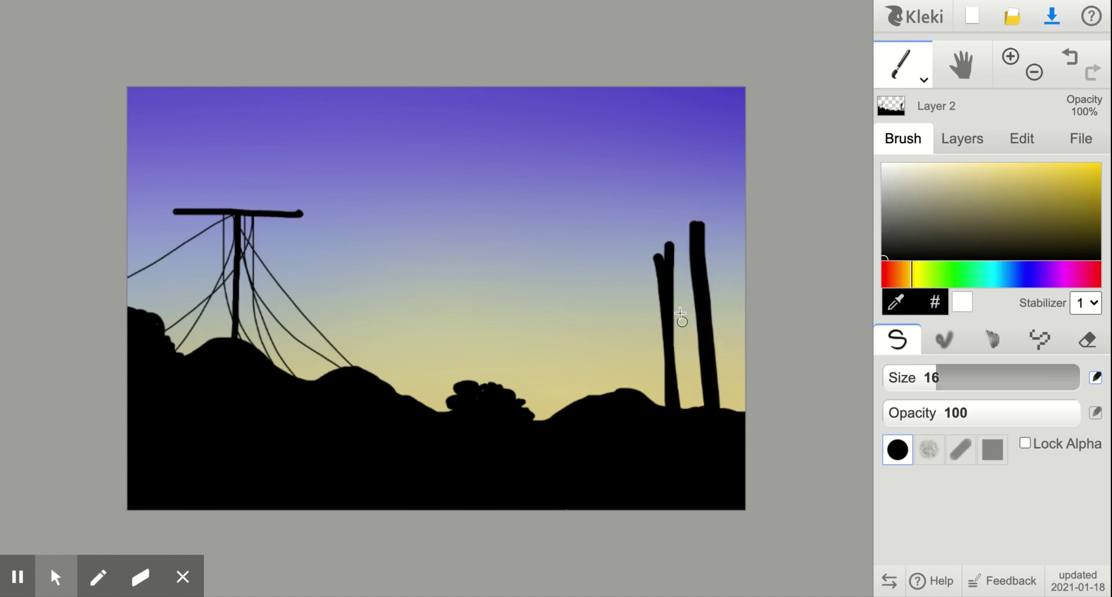
left_click_drag(950, 377, 952, 378)
left_click_drag(663, 237, 689, 439)
mouse_move(726, 172)
left_mouse_down()
mouse_move(741, 433)
mouse_move(732, 173)
mouse_move(694, 196)
mouse_move(698, 234)
mouse_move(698, 197)
left_mouse_up()
left_click(638, 107)
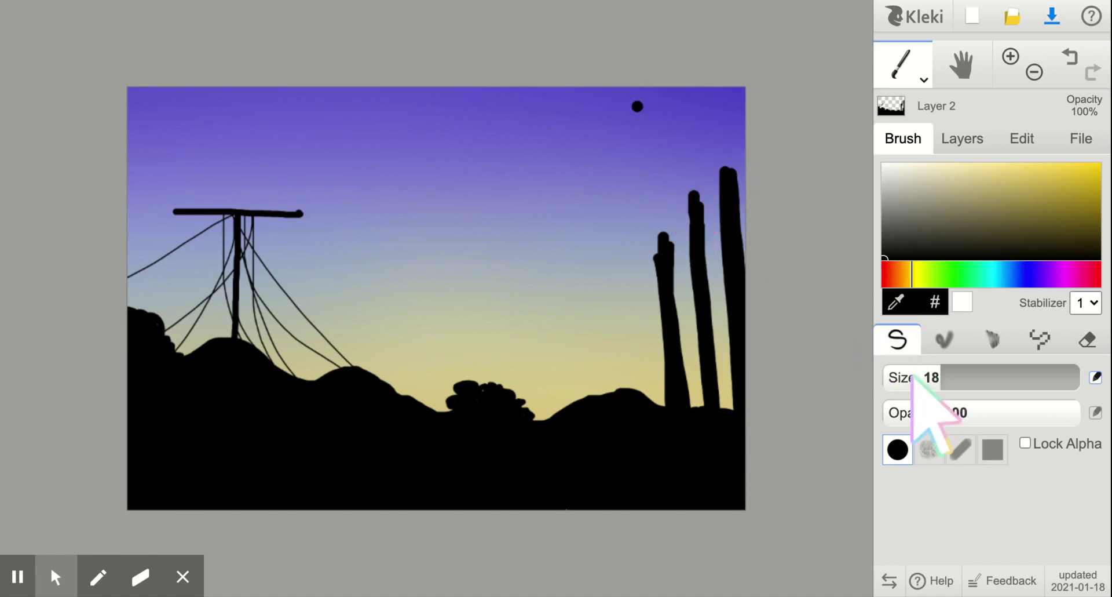
left_click_drag(939, 377, 910, 377)
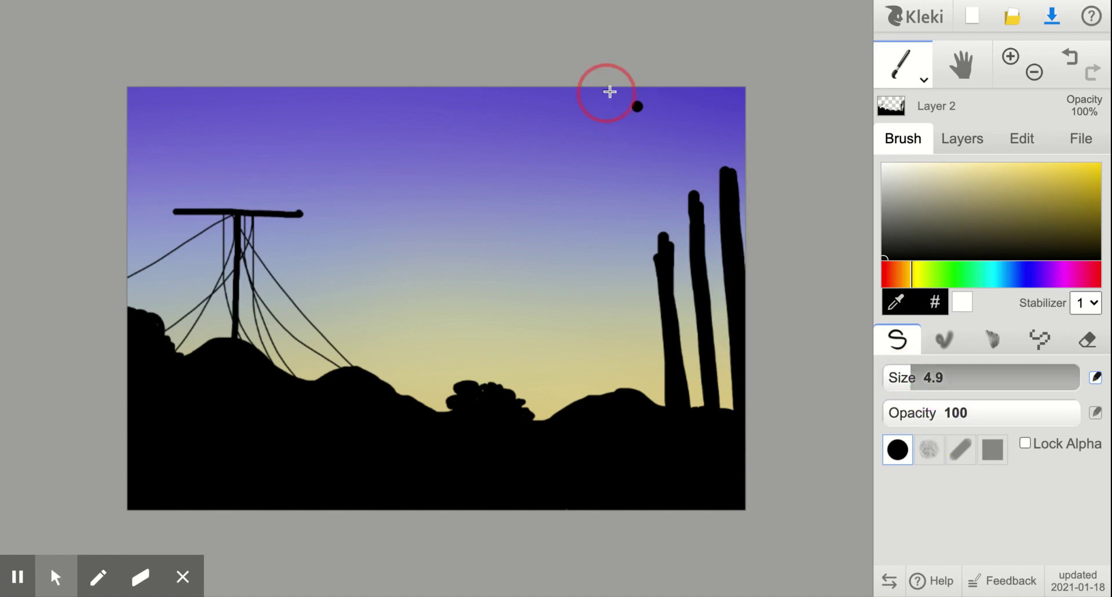
mouse_move(610, 91)
left_mouse_down()
mouse_move(491, 156)
mouse_move(554, 131)
mouse_move(580, 156)
mouse_move(561, 219)
mouse_move(592, 271)
mouse_move(654, 249)
left_mouse_up()
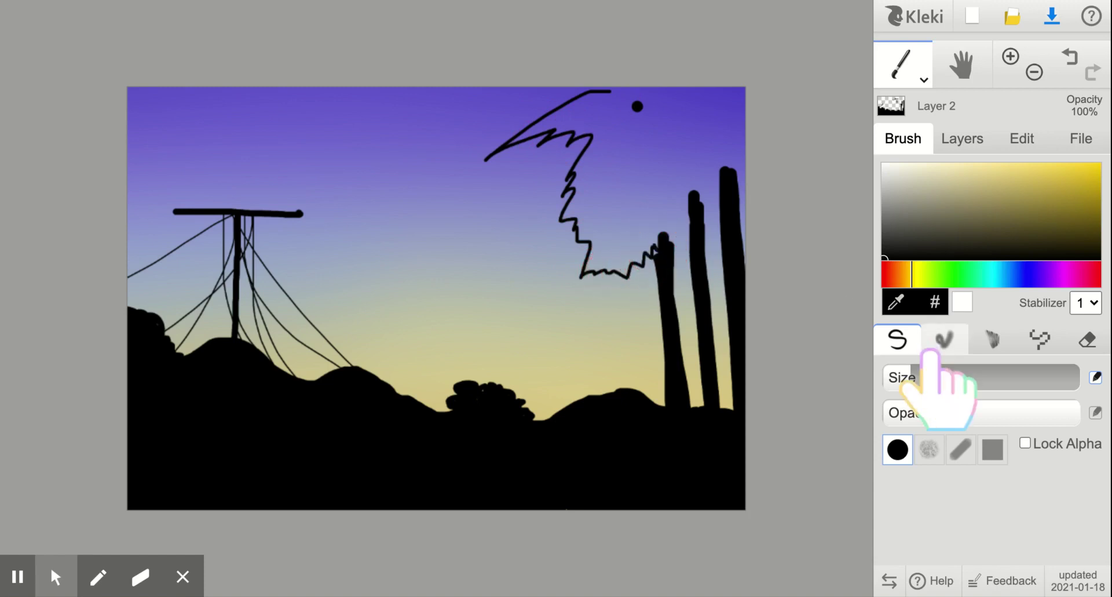
left_click(1067, 58)
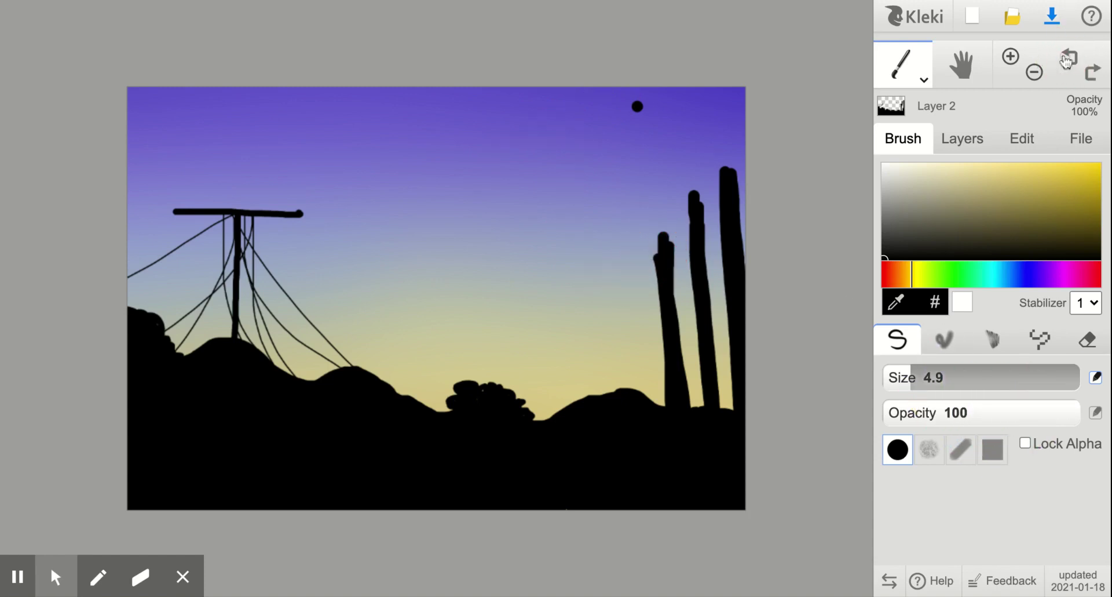
- Paint a large rounded canopy above the three trunks with a size 26 brush and fill its gaps using size 37
left_click(953, 377)
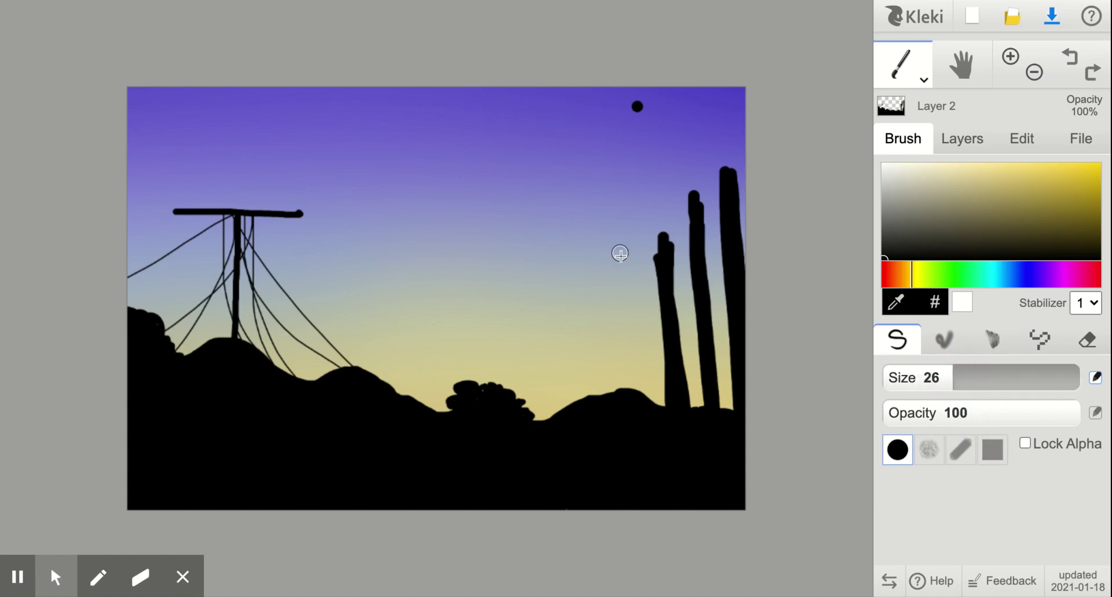
mouse_move(658, 256)
left_mouse_down()
mouse_move(631, 265)
mouse_move(609, 260)
mouse_move(581, 210)
mouse_move(563, 203)
mouse_move(577, 179)
mouse_move(541, 169)
mouse_move(568, 140)
mouse_move(554, 98)
mouse_move(568, 90)
mouse_move(590, 109)
mouse_move(595, 184)
mouse_move(574, 159)
mouse_move(614, 231)
mouse_move(646, 245)
mouse_move(678, 235)
mouse_move(666, 242)
mouse_move(688, 196)
mouse_move(685, 226)
mouse_move(692, 198)
mouse_move(702, 206)
mouse_move(737, 174)
mouse_move(734, 80)
mouse_move(739, 102)
mouse_move(724, 115)
mouse_move(696, 100)
mouse_move(598, 106)
mouse_move(650, 100)
mouse_move(589, 104)
mouse_move(581, 91)
mouse_move(659, 91)
mouse_move(693, 106)
mouse_move(662, 106)
mouse_move(662, 89)
mouse_move(738, 72)
mouse_move(694, 139)
mouse_move(723, 159)
mouse_move(735, 141)
mouse_move(701, 216)
mouse_move(694, 195)
mouse_move(713, 167)
mouse_move(698, 187)
mouse_move(686, 55)
mouse_move(667, 113)
mouse_move(638, 126)
mouse_move(626, 193)
mouse_move(651, 232)
mouse_move(651, 157)
mouse_move(683, 127)
left_mouse_up()
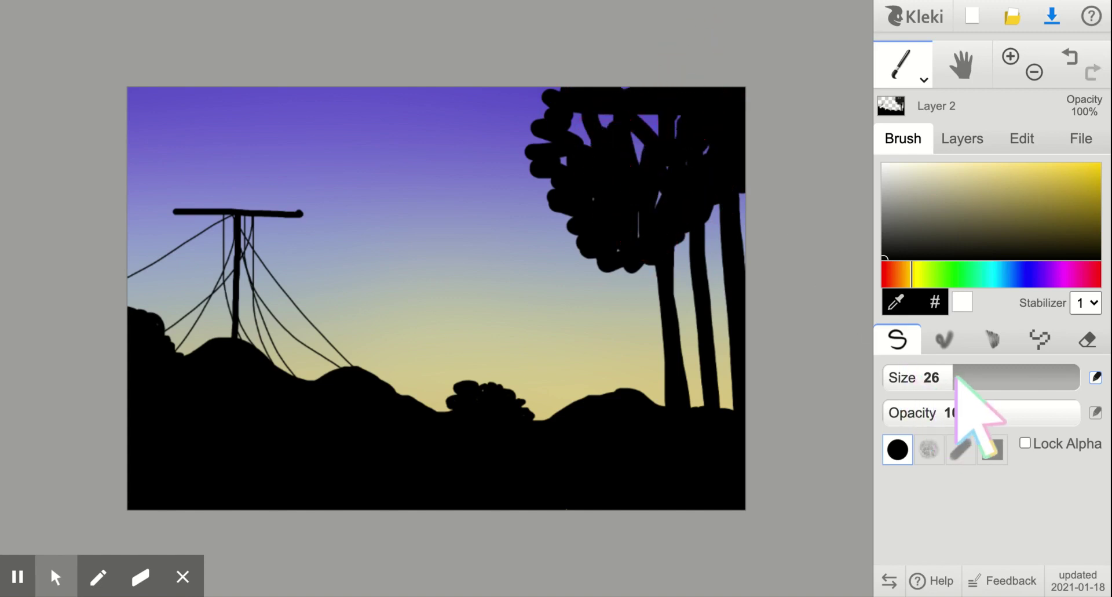
left_click_drag(955, 377, 966, 378)
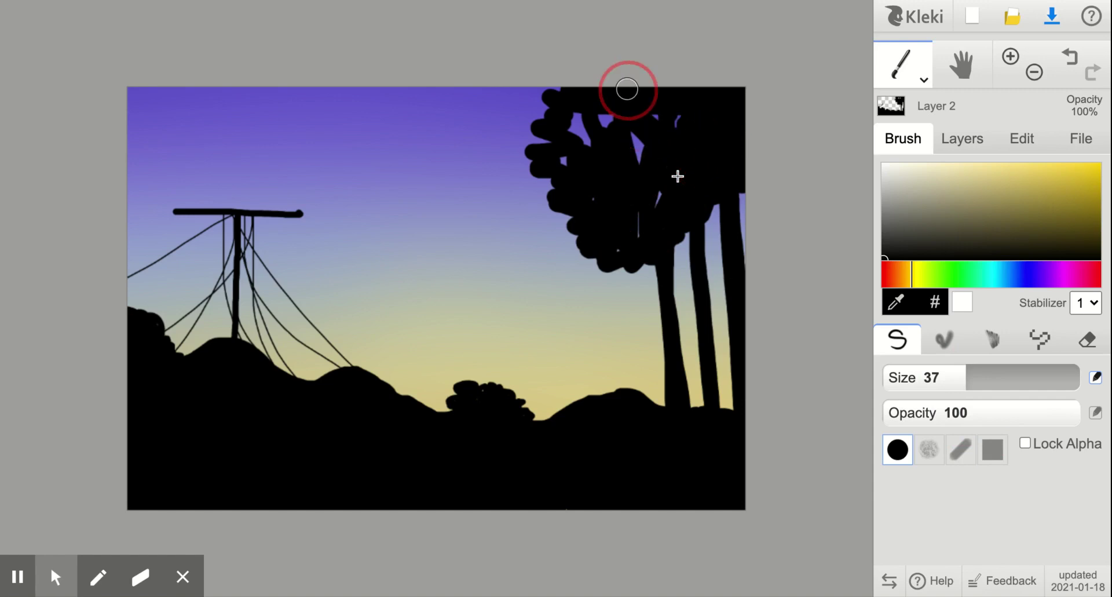
mouse_move(628, 89)
left_mouse_down()
mouse_move(718, 117)
mouse_move(609, 184)
mouse_move(675, 108)
mouse_move(639, 208)
mouse_move(642, 229)
mouse_move(653, 204)
mouse_move(651, 241)
mouse_move(623, 127)
mouse_move(621, 169)
mouse_move(570, 104)
mouse_move(567, 140)
mouse_move(638, 166)
mouse_move(647, 129)
mouse_move(642, 160)
mouse_move(643, 132)
mouse_move(624, 155)
mouse_move(608, 138)
mouse_move(661, 75)
mouse_move(614, 198)
mouse_move(598, 199)
mouse_move(619, 233)
left_mouse_up()
- Add jagged, pointed leaf strokes around the left and lower edges of the large canopy with a size 5.9 brush
left_click_drag(965, 377, 916, 377)
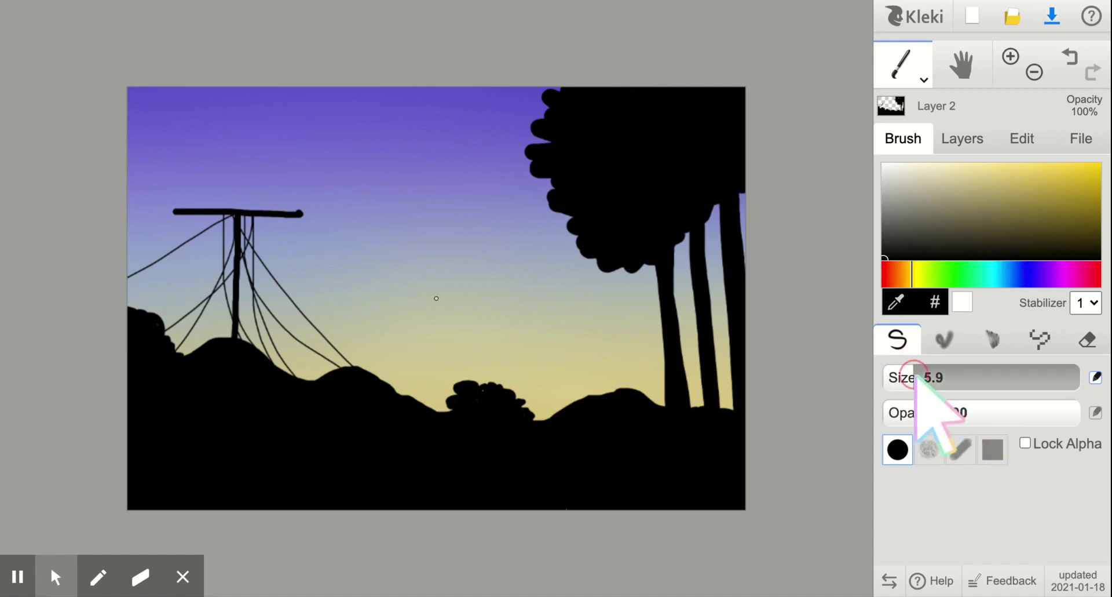
mouse_move(626, 255)
left_mouse_down()
mouse_move(586, 273)
mouse_move(586, 234)
mouse_move(574, 247)
mouse_move(573, 221)
mouse_move(546, 204)
mouse_move(550, 173)
mouse_move(547, 185)
mouse_move(517, 186)
mouse_move(544, 171)
mouse_move(554, 179)
mouse_move(522, 156)
mouse_move(535, 135)
mouse_move(510, 111)
mouse_move(553, 102)
mouse_move(531, 85)
mouse_move(562, 91)
left_mouse_up()
mouse_move(555, 95)
left_mouse_down()
mouse_move(532, 106)
mouse_move(532, 95)
mouse_move(519, 99)
mouse_move(545, 105)
mouse_move(571, 155)
left_mouse_up()
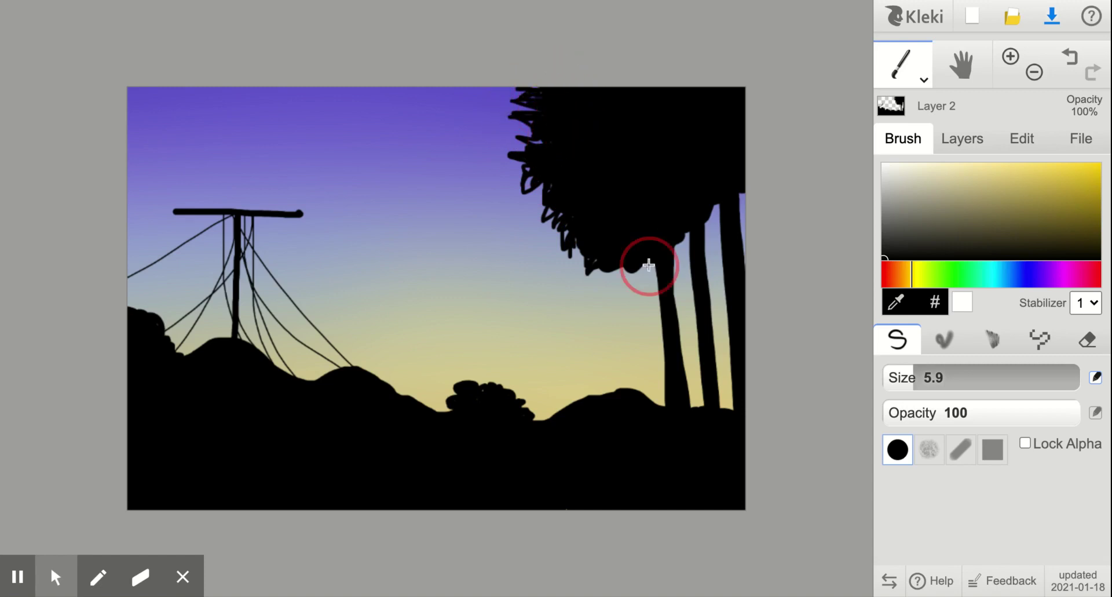
mouse_move(648, 264)
left_mouse_down()
mouse_move(620, 290)
mouse_move(614, 245)
mouse_move(610, 278)
mouse_move(631, 246)
mouse_move(597, 291)
mouse_move(630, 249)
mouse_move(702, 220)
mouse_move(709, 229)
mouse_move(719, 185)
mouse_move(718, 206)
mouse_move(746, 217)
mouse_move(747, 82)
left_mouse_up()
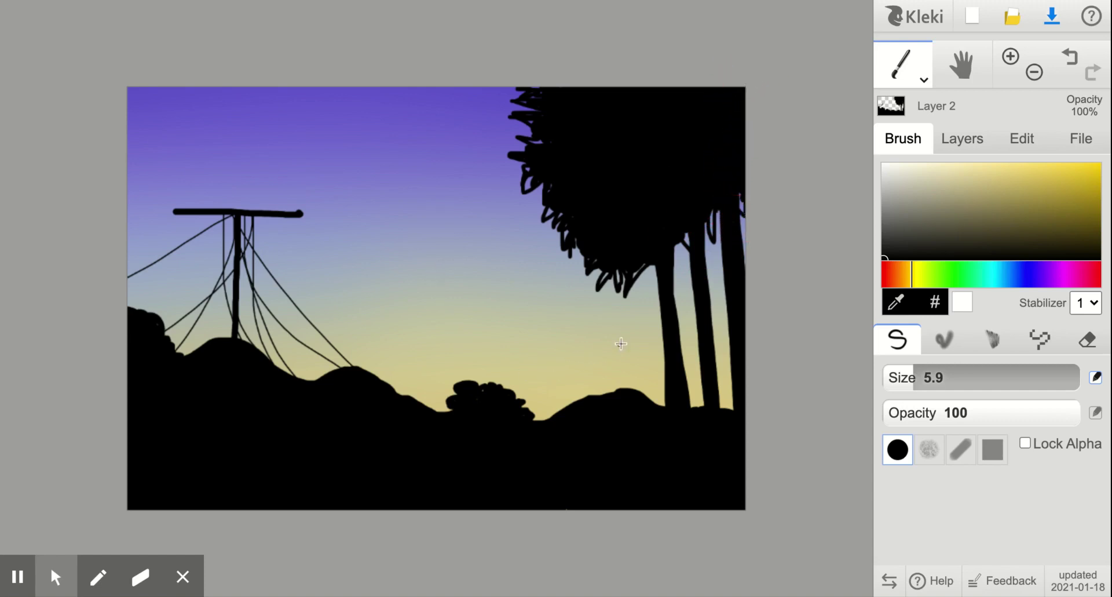
- Draw three small trees with thin trunks and scribbled tops, decreasing in height down the left slope of the right hill
left_click_drag(624, 342, 623, 388)
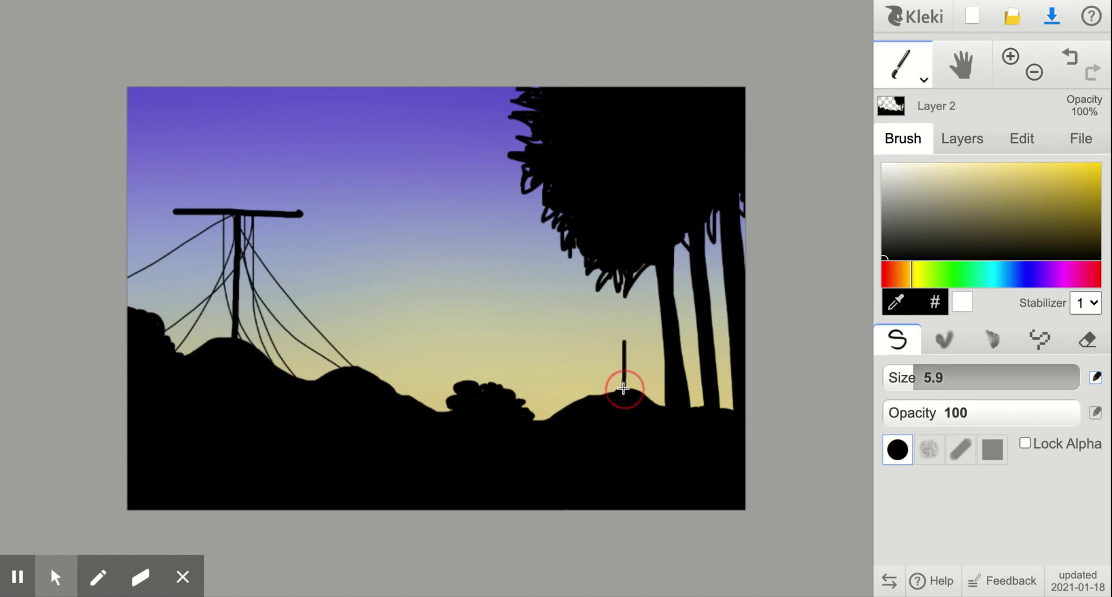
mouse_move(624, 345)
left_mouse_down()
mouse_move(614, 347)
mouse_move(620, 334)
mouse_move(634, 338)
left_mouse_up()
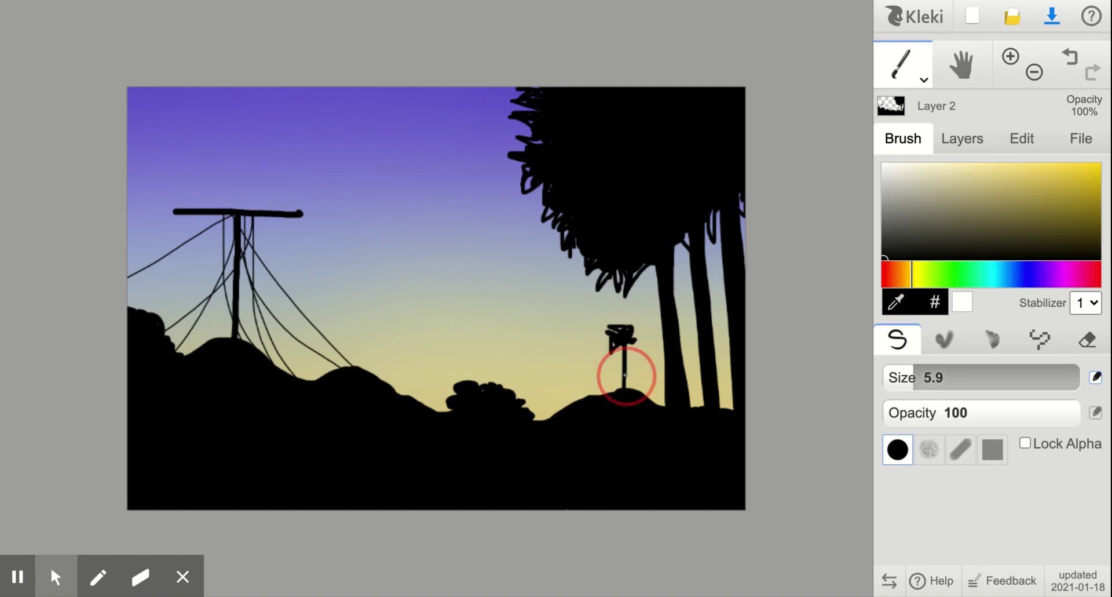
mouse_move(584, 367)
left_mouse_down()
mouse_move(586, 390)
mouse_move(576, 356)
mouse_move(585, 351)
left_mouse_up()
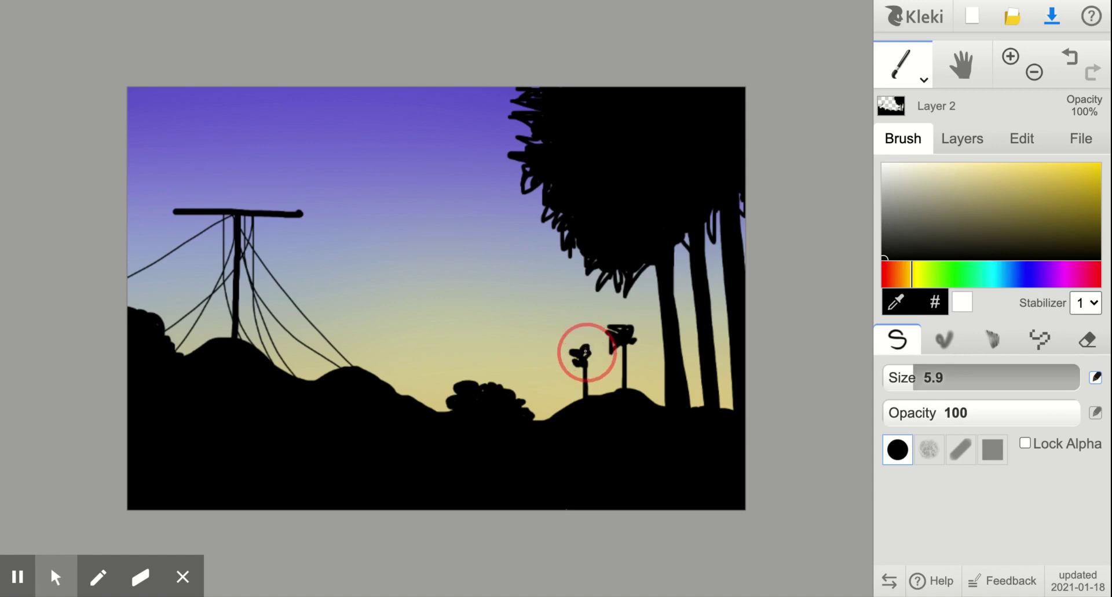
mouse_move(556, 414)
left_mouse_down()
mouse_move(546, 373)
mouse_move(560, 377)
left_mouse_up()
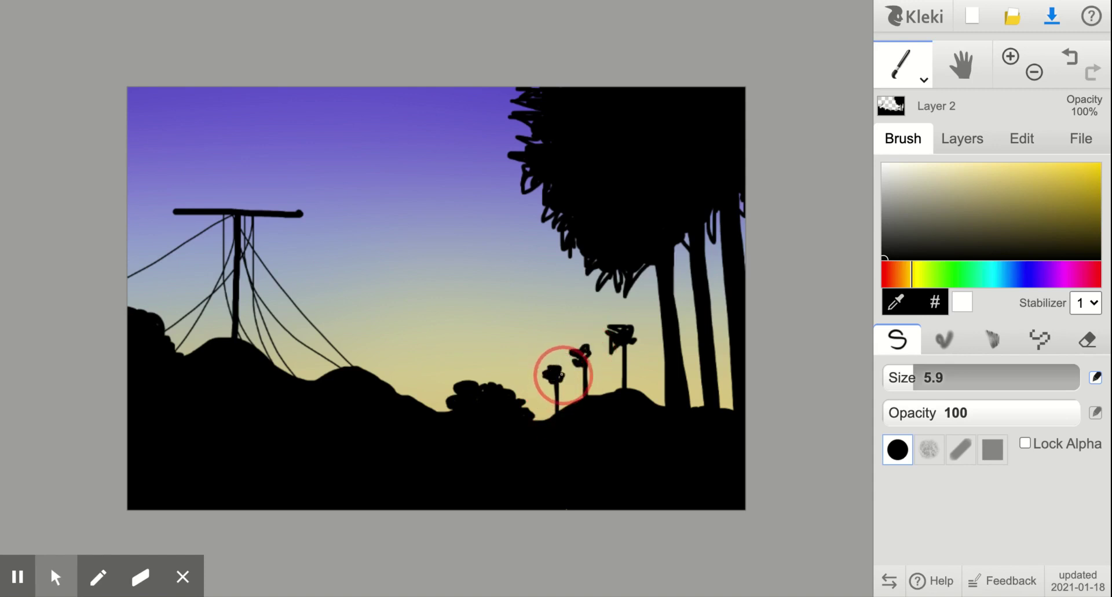
left_click(1063, 28)
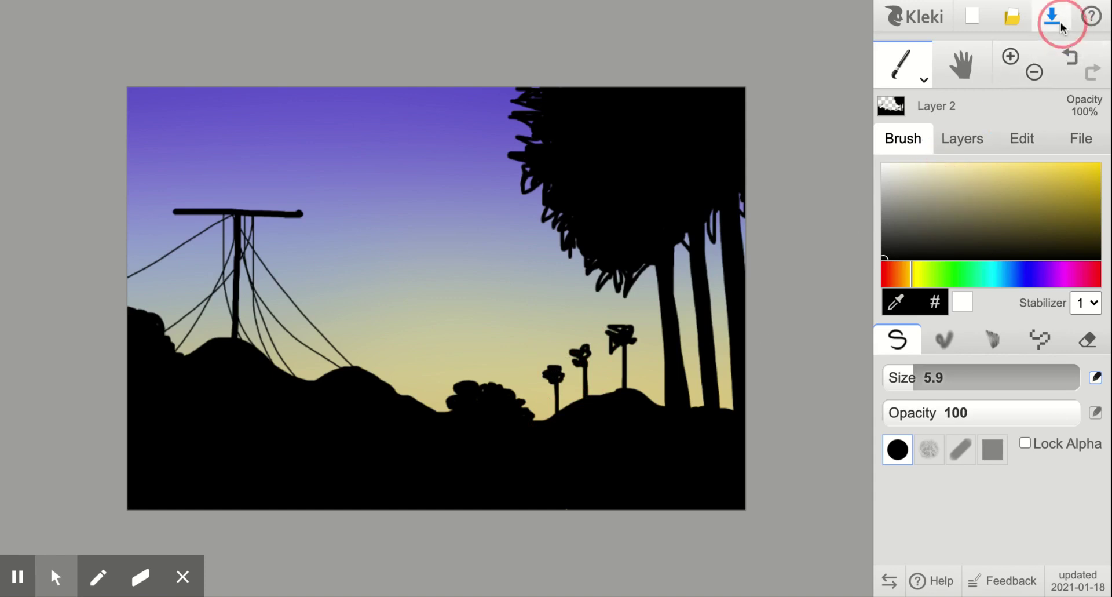
mouse_move(140, 582)
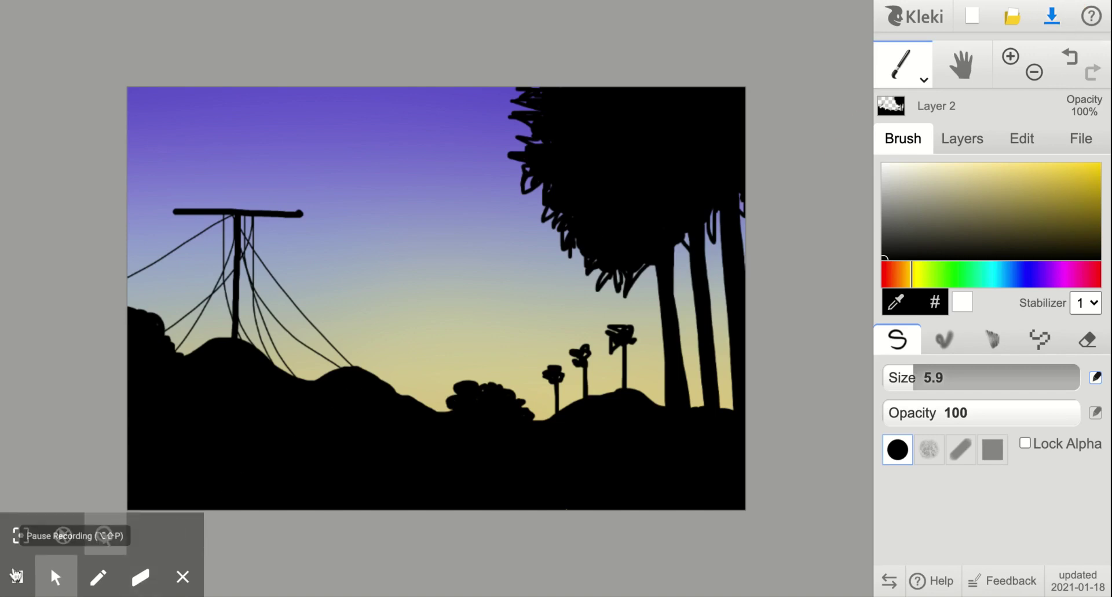